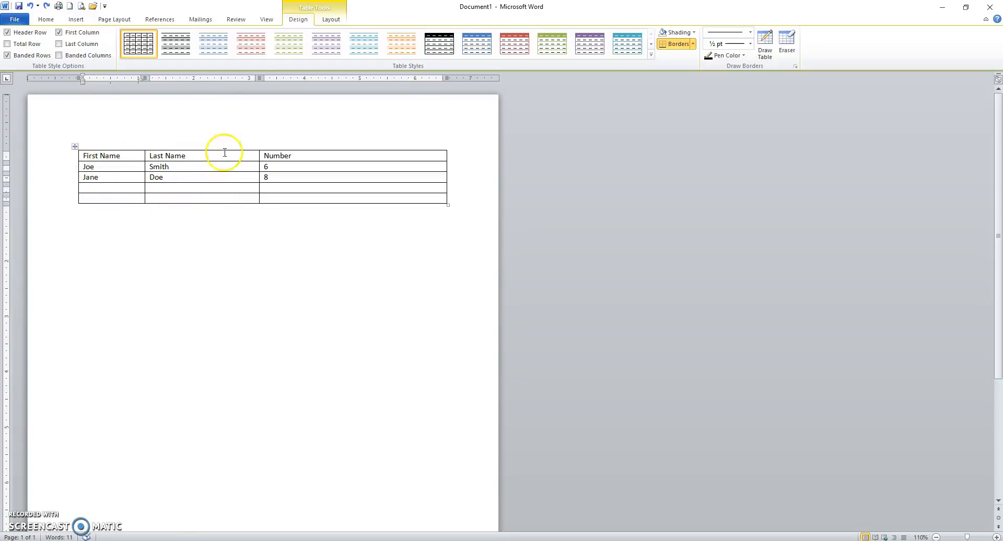
Place the cursor in the table's third row and look over the table layout and design tools
{"action": "left_click", "coordinate": [213, 231]}
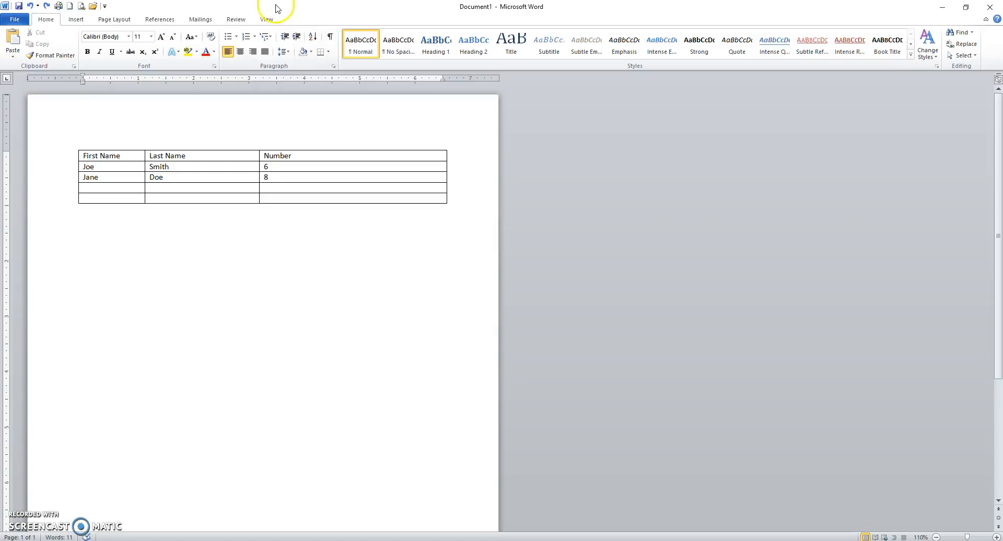
{"action": "left_click", "coordinate": [122, 178]}
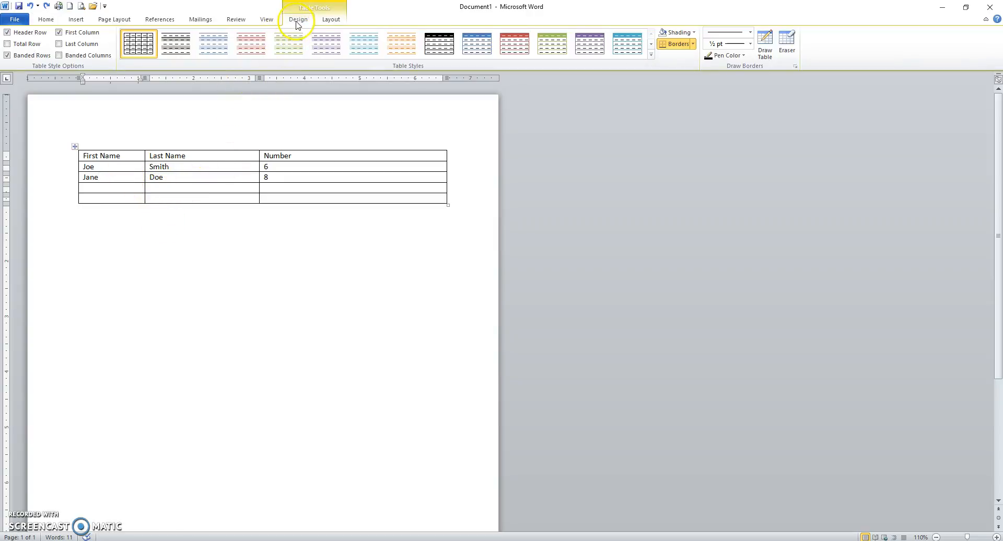
{"action": "left_click", "coordinate": [329, 21]}
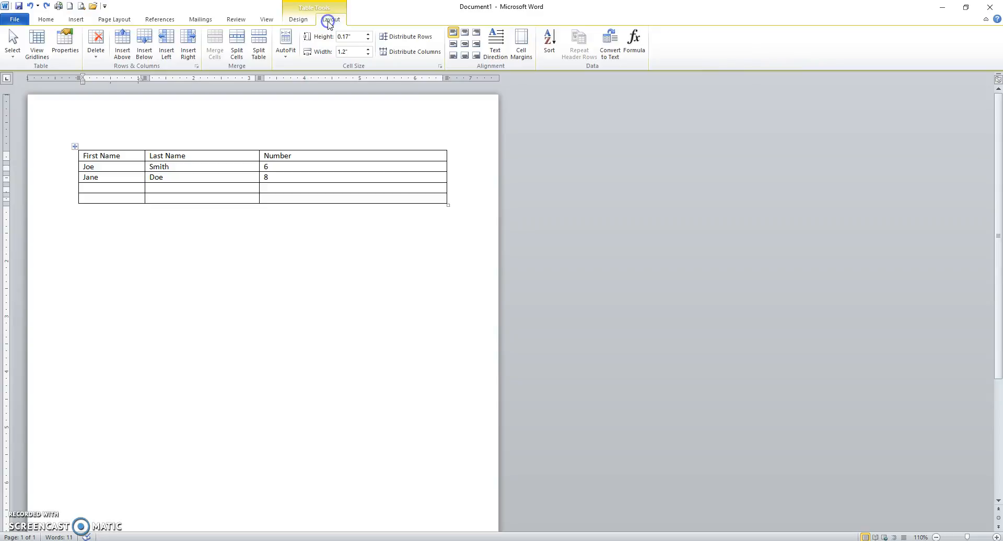
{"action": "left_click", "coordinate": [298, 21]}
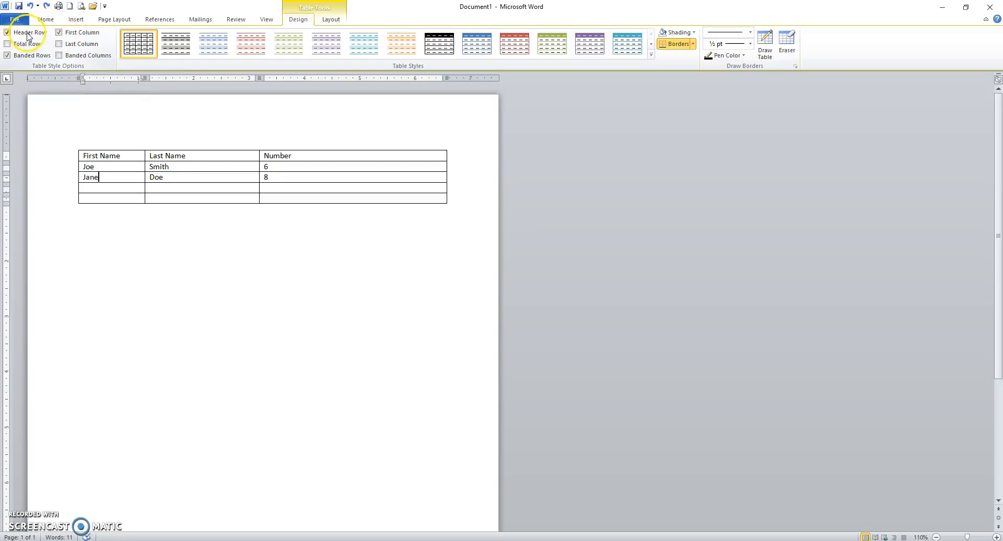
Try the Banded Columns, Last Column and Total Row table style options and switch them off again
{"action": "left_click", "coordinate": [59, 55]}
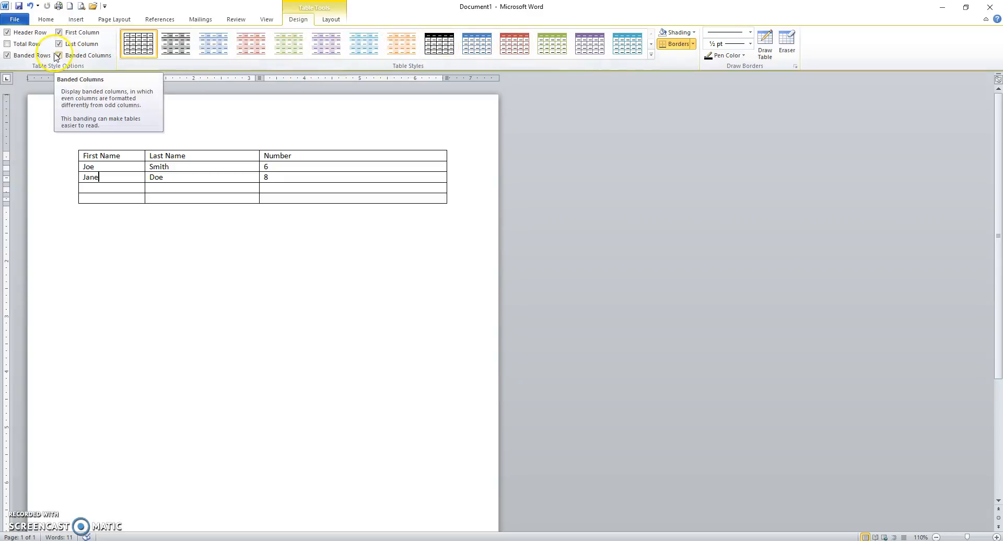
{"action": "left_click", "coordinate": [7, 45]}
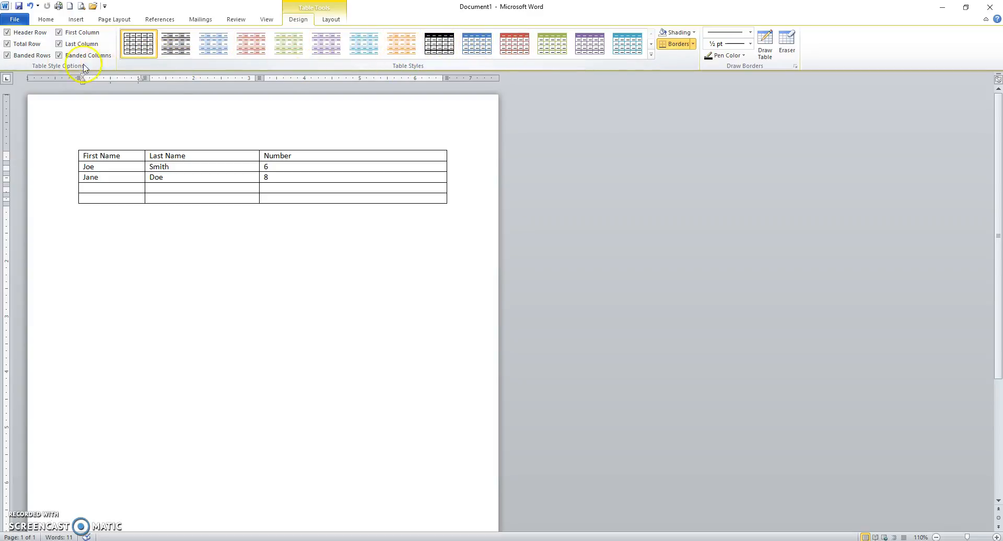
{"action": "left_click", "coordinate": [60, 55]}
{"action": "left_click", "coordinate": [59, 45]}
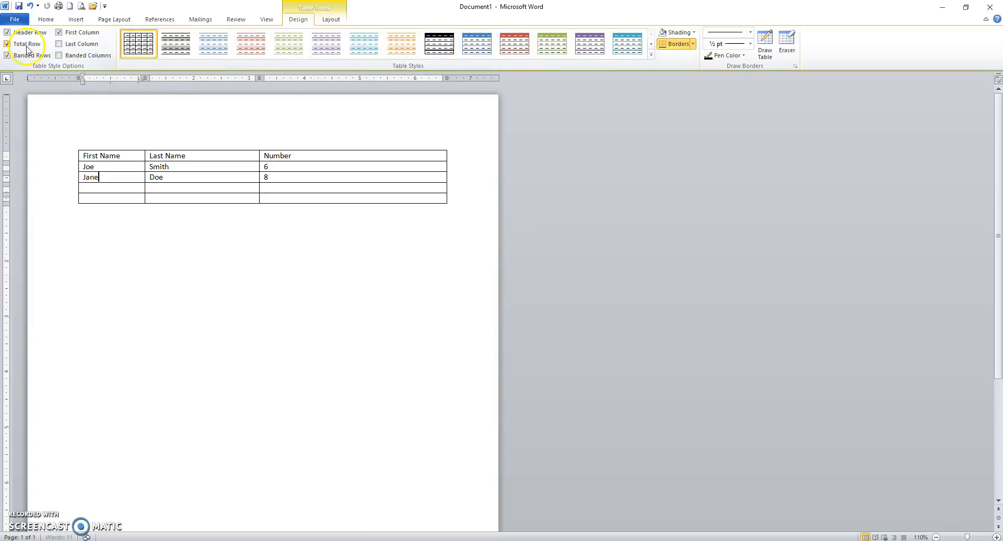
{"action": "left_click", "coordinate": [7, 45]}
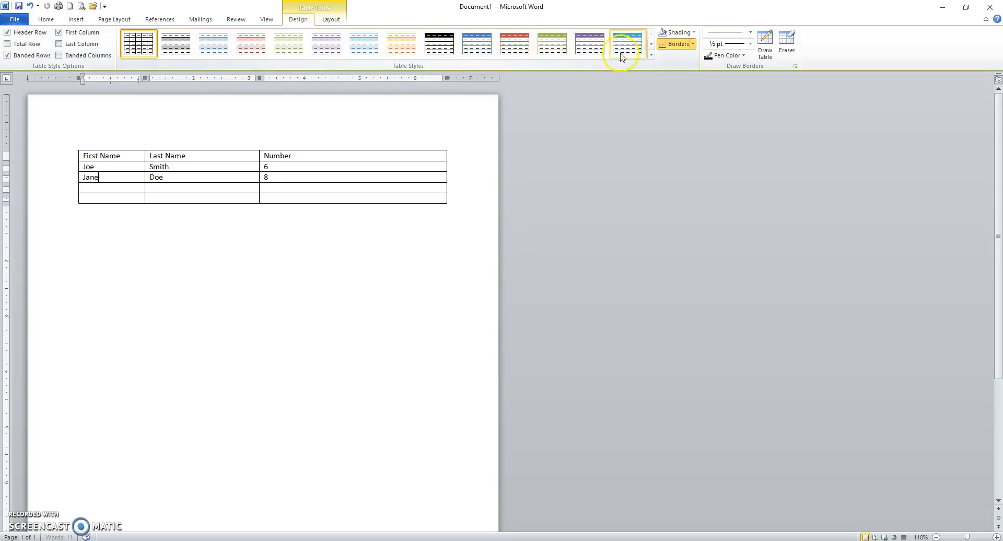
Preview the built-in table styles and reapply the plain grid style to the table
{"action": "left_click", "coordinate": [651, 55]}
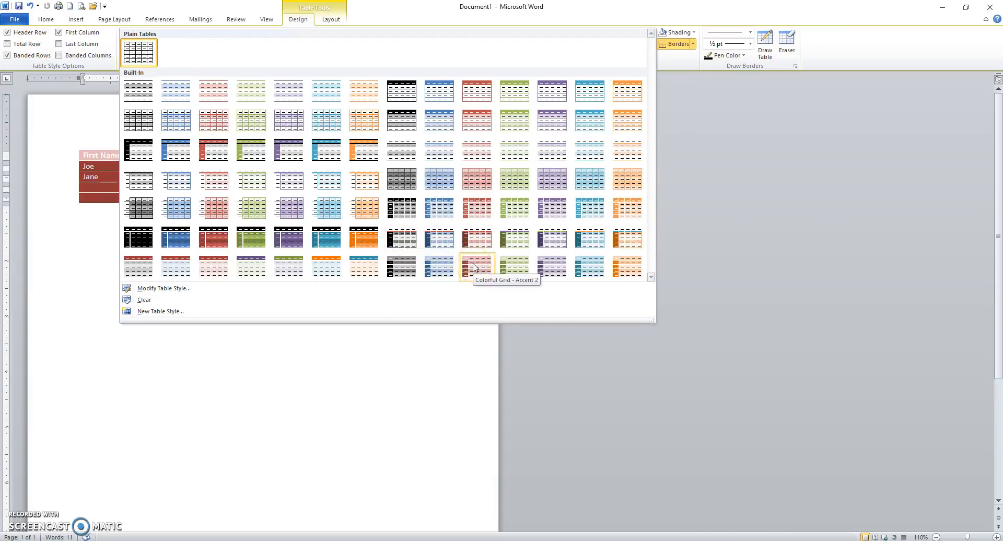
{"action": "left_click", "coordinate": [515, 269]}
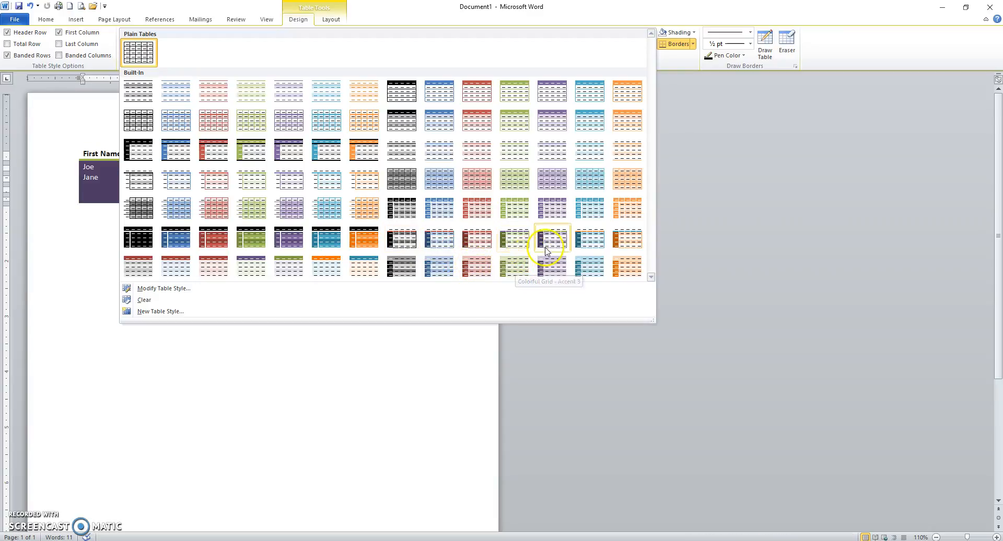
{"action": "left_click", "coordinate": [143, 53]}
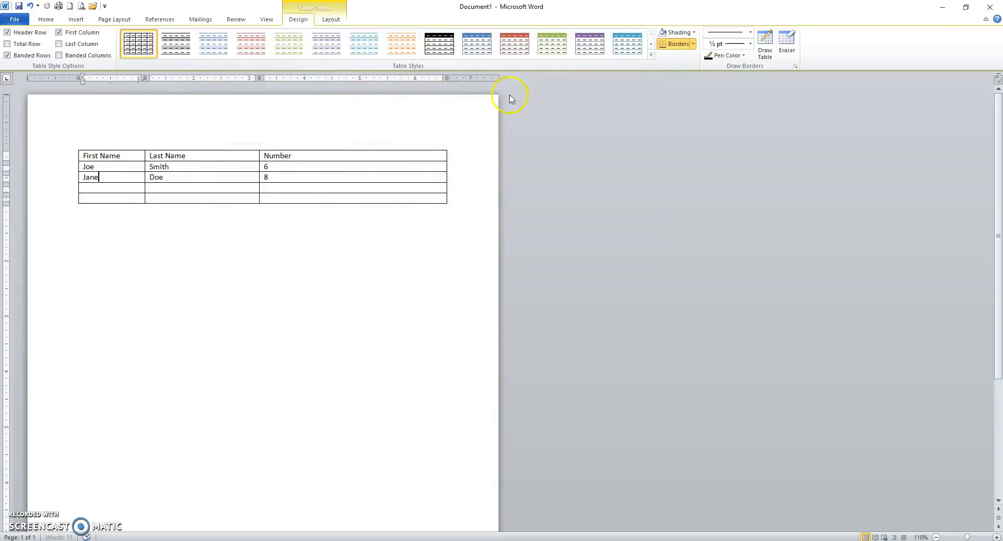
Shade the table's header row light olive green
{"action": "left_click", "coordinate": [673, 43]}
{"action": "left_click", "coordinate": [58, 160]}
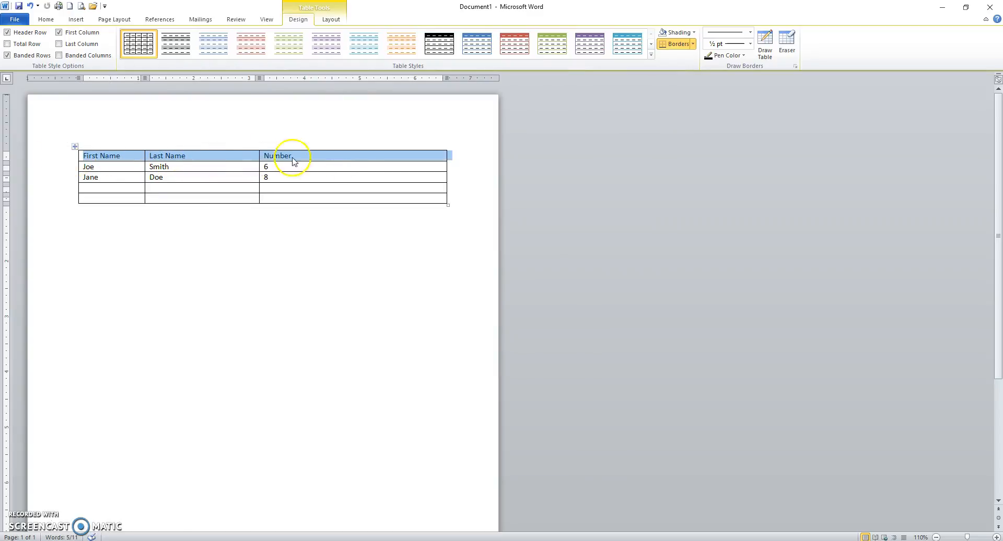
{"action": "left_click", "coordinate": [695, 33]}
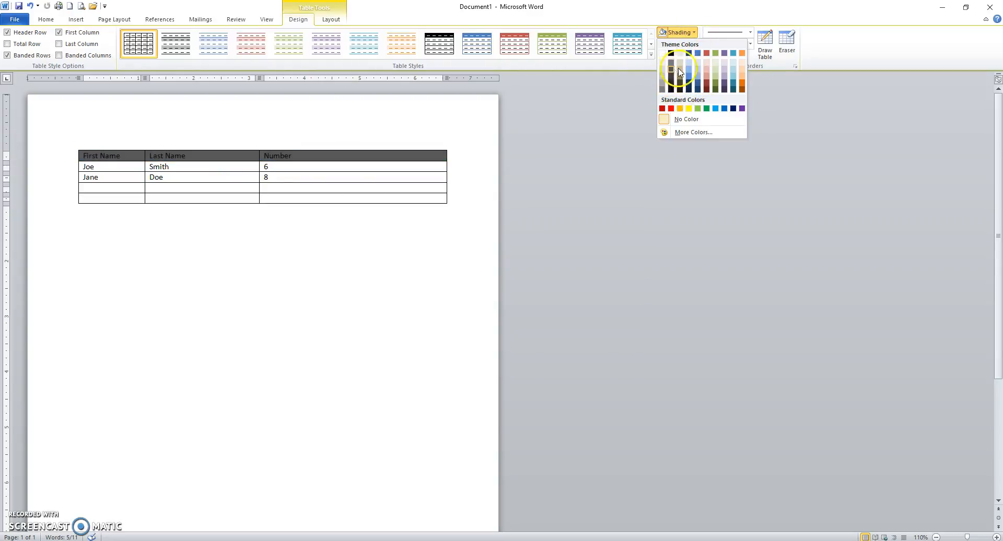
{"action": "left_click", "coordinate": [714, 77]}
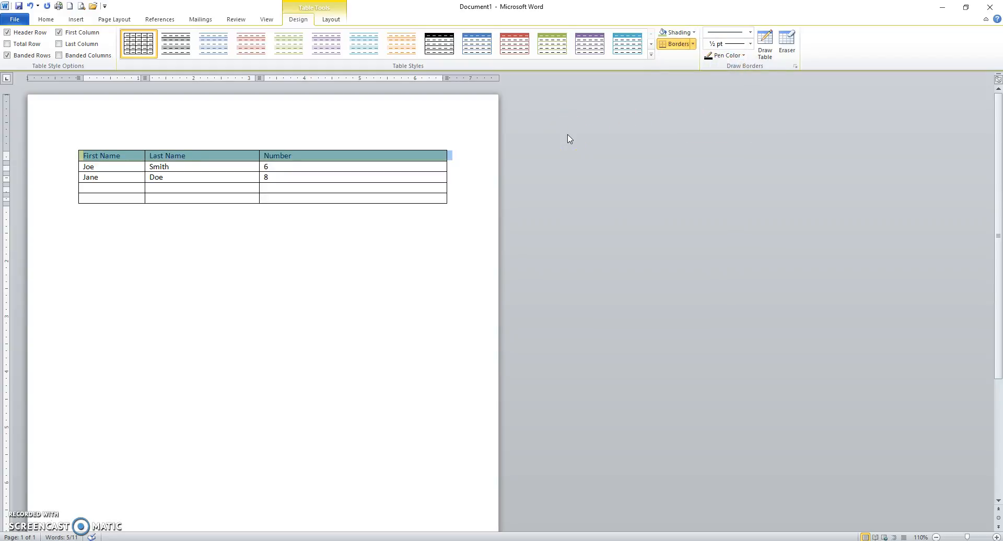
{"action": "left_click", "coordinate": [284, 262]}
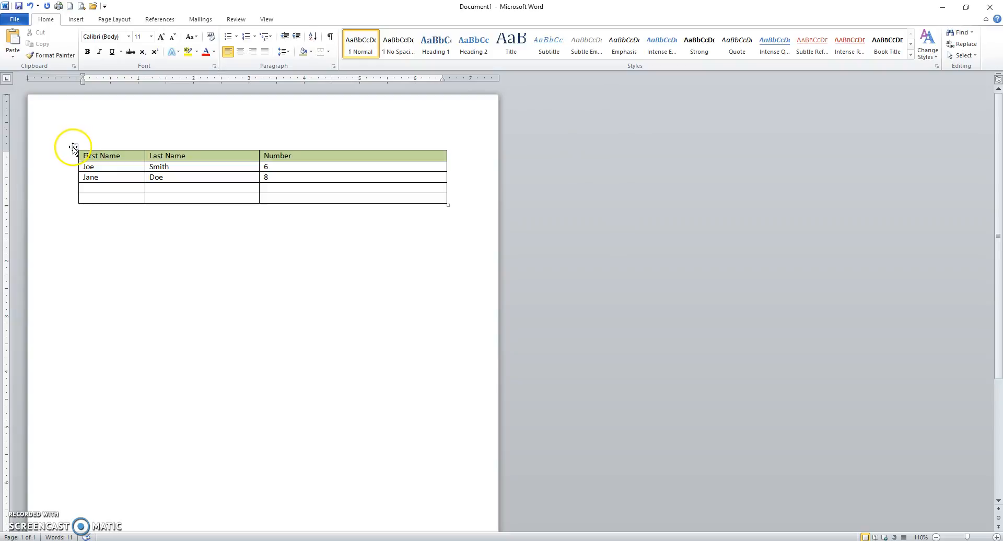
Remove the outside borders from the whole table and restore them
{"action": "left_click", "coordinate": [73, 148]}
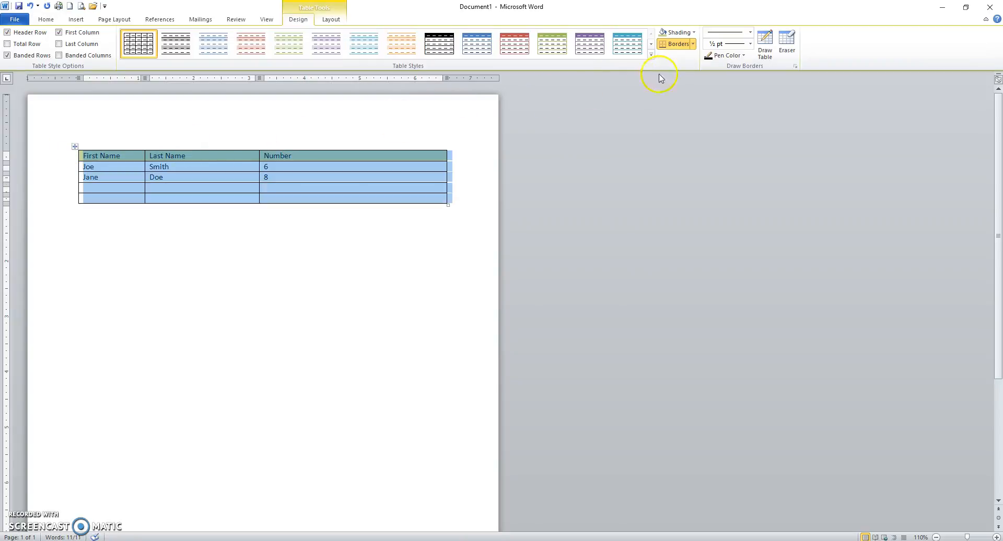
{"action": "left_click", "coordinate": [693, 45]}
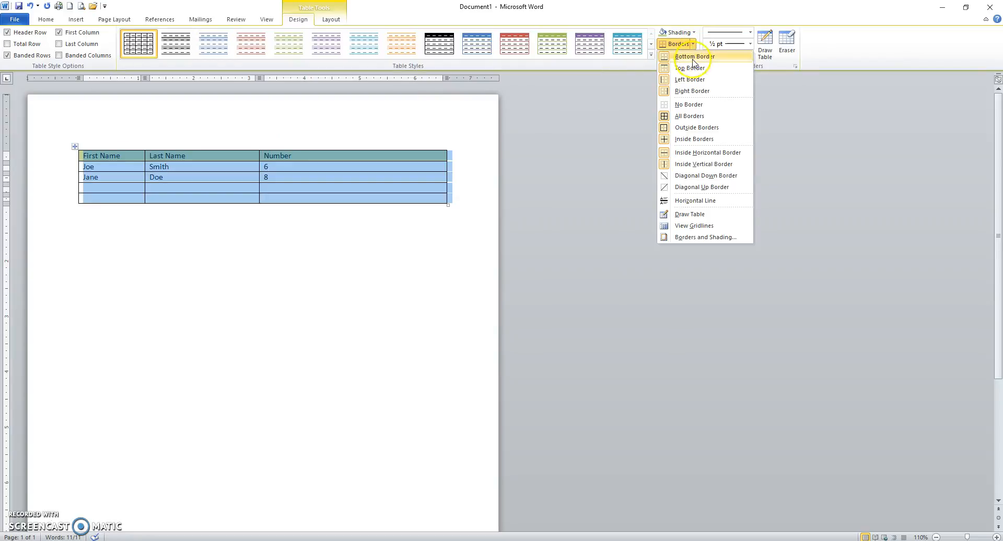
{"action": "left_click", "coordinate": [687, 103]}
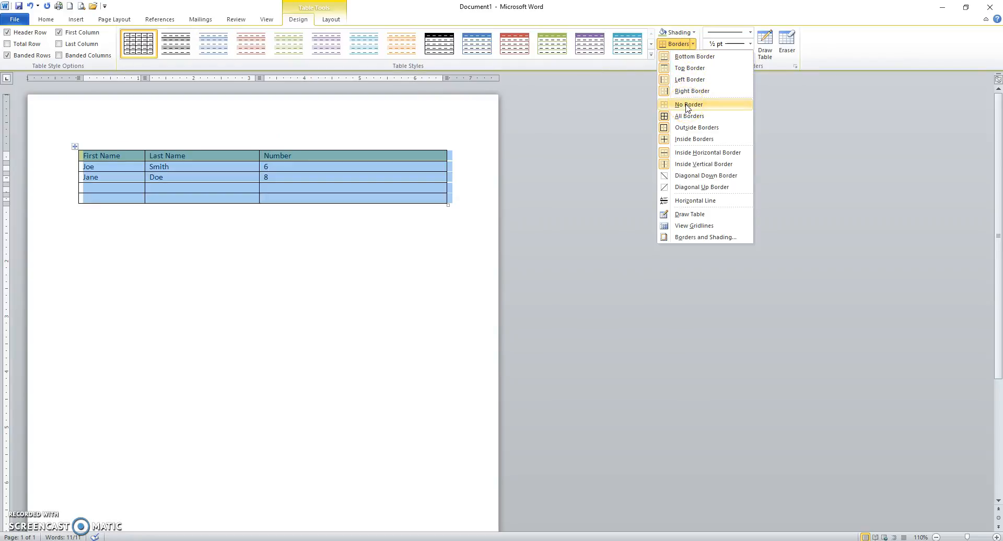
{"action": "left_click", "coordinate": [681, 134]}
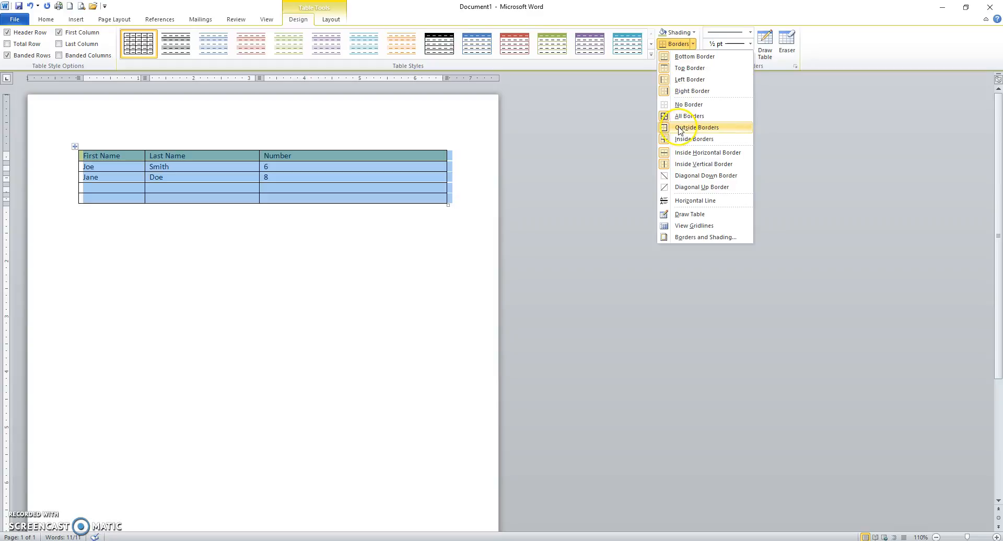
{"action": "left_click", "coordinate": [680, 129]}
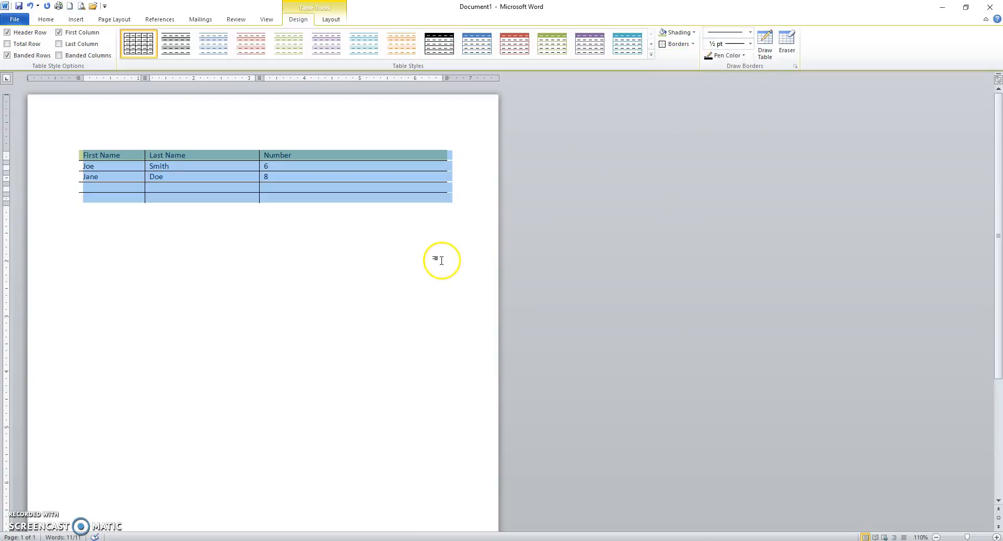
{"action": "left_click", "coordinate": [693, 45]}
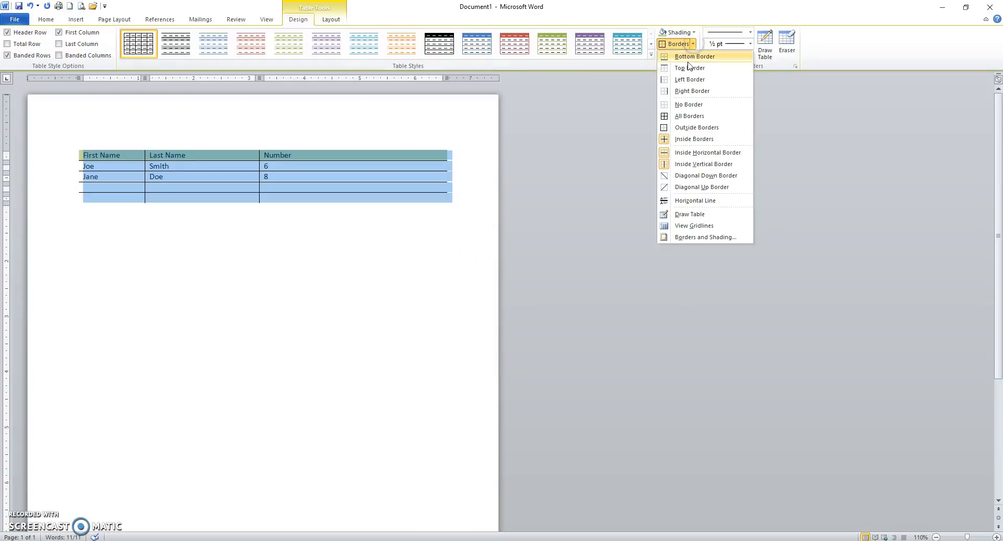
{"action": "left_click", "coordinate": [689, 129]}
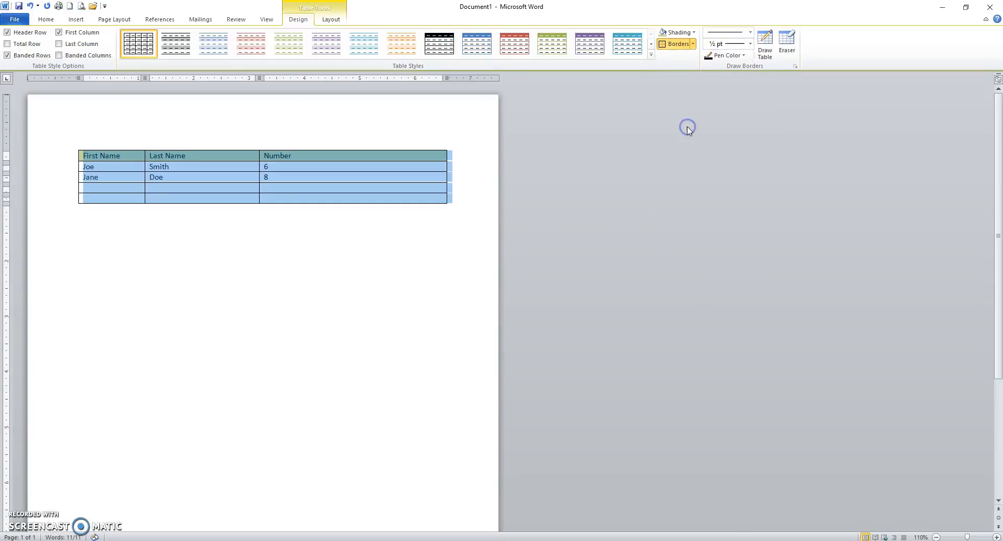
Try removing the table's bottom border and inside borders, and undo both changes
{"action": "left_click", "coordinate": [693, 45]}
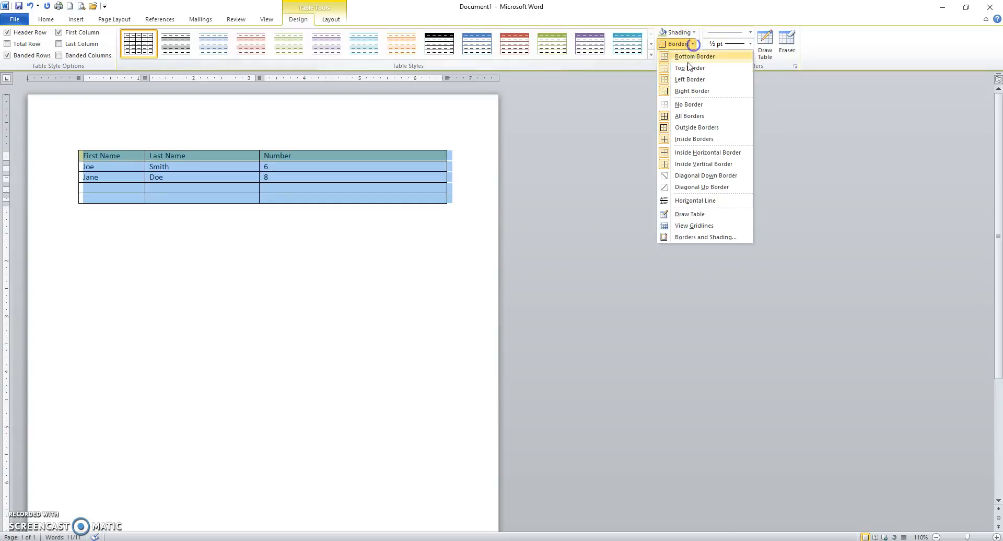
{"action": "left_click", "coordinate": [689, 107]}
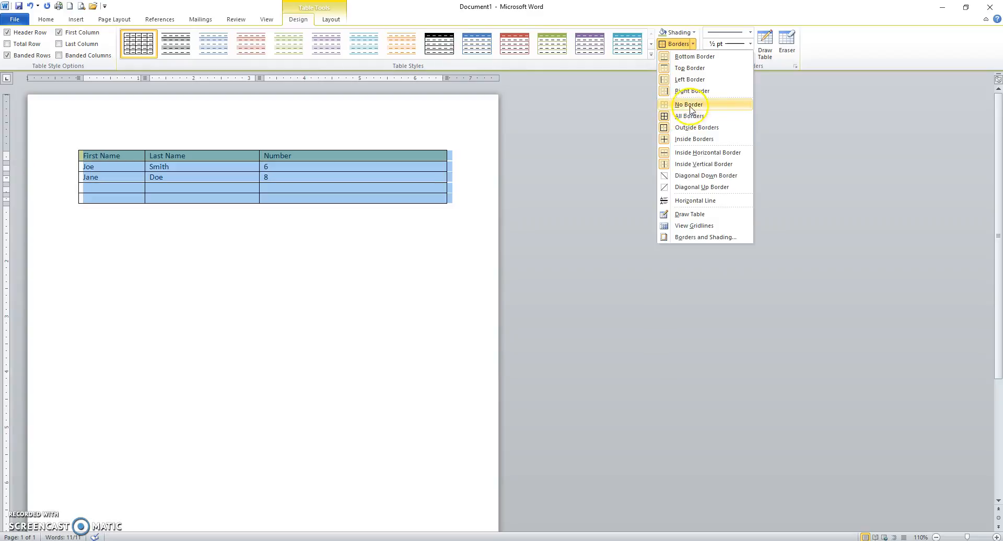
{"action": "left_click", "coordinate": [664, 56]}
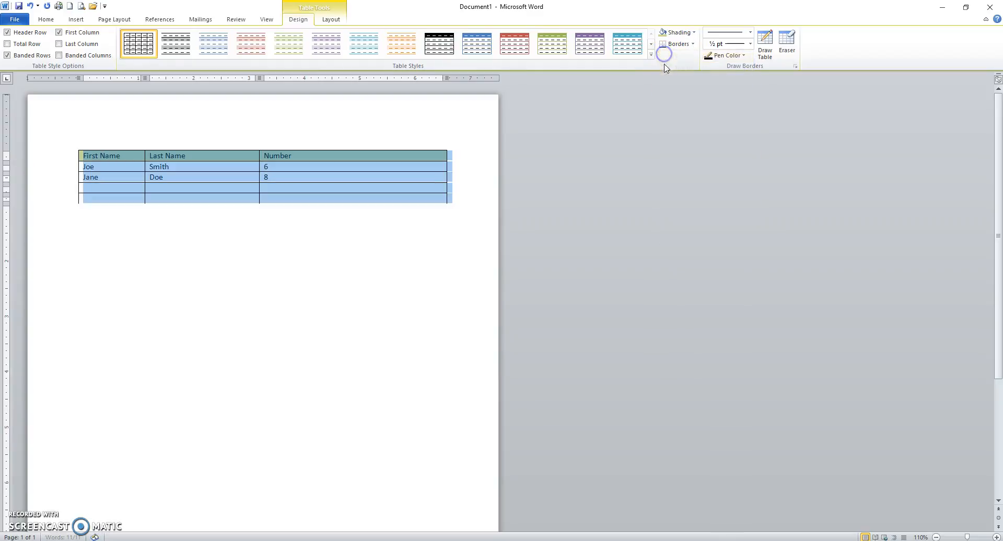
{"action": "left_click", "coordinate": [694, 44]}
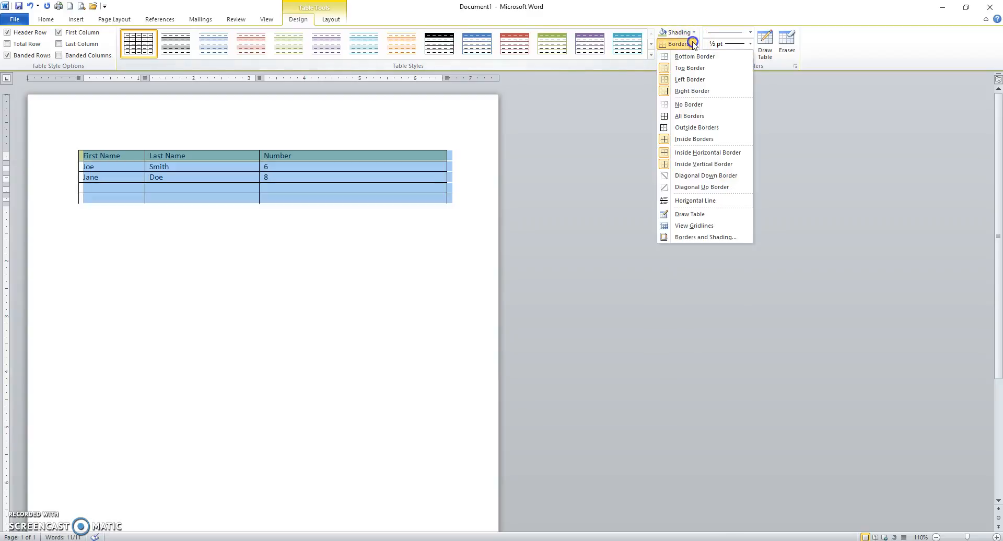
{"action": "left_click", "coordinate": [664, 140]}
{"action": "left_click", "coordinate": [403, 296]}
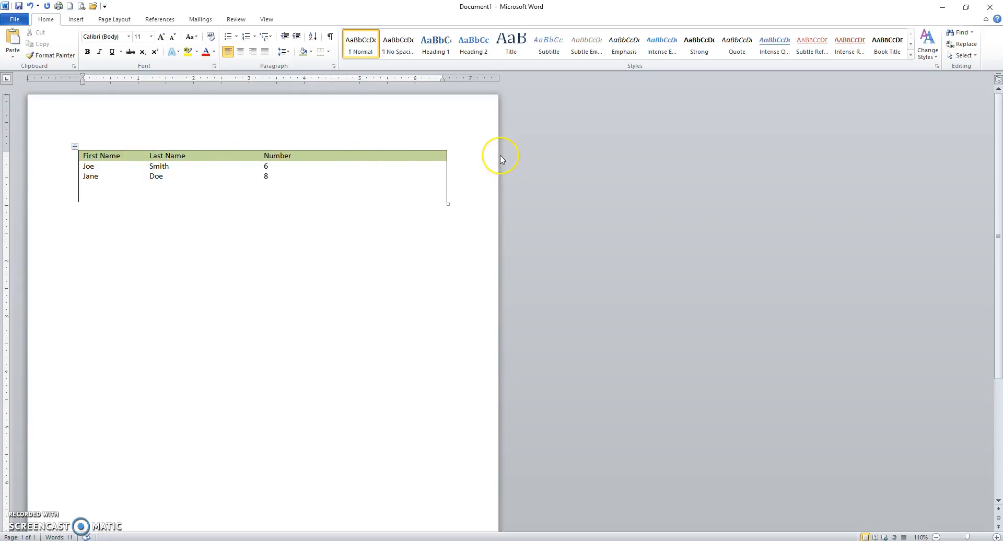
{"action": "left_click", "coordinate": [32, 7]}
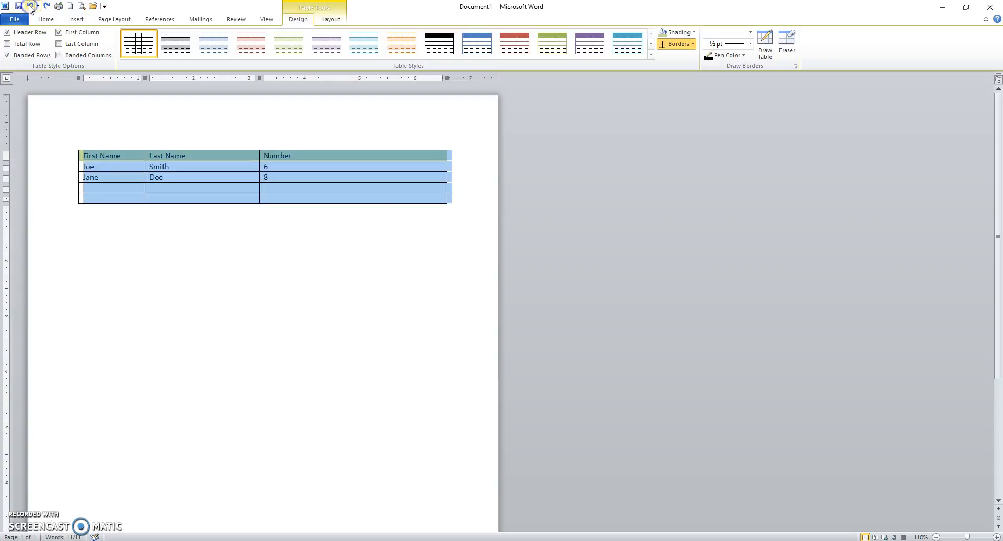
Choose the double-line border style for the whole table in the Borders and Shading settings
{"action": "left_click", "coordinate": [693, 44]}
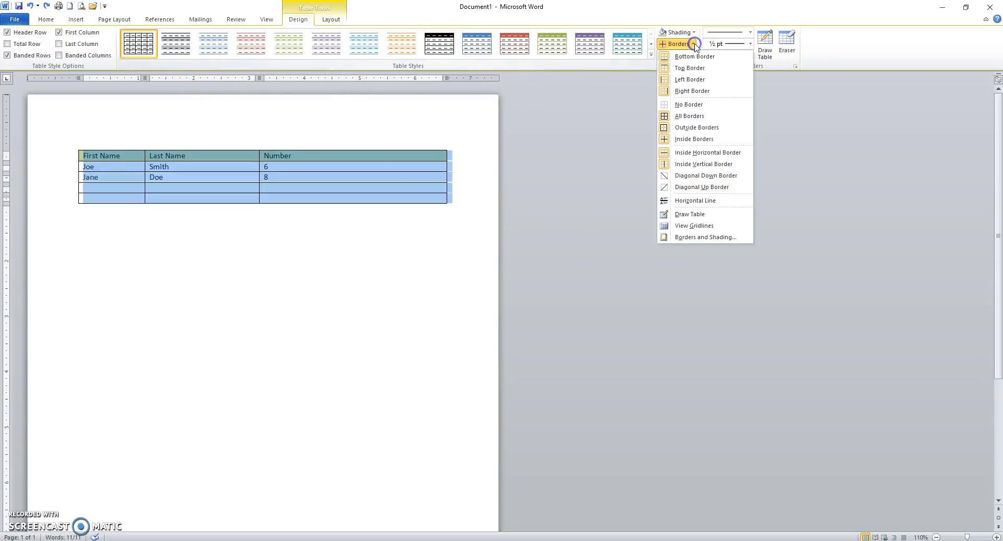
{"action": "left_click", "coordinate": [688, 239]}
{"action": "mouse_move", "coordinate": [493, 170]}
{"action": "left_mouse_down"}
{"action": "mouse_move", "coordinate": [619, 138]}
{"action": "mouse_move", "coordinate": [667, 108]}
{"action": "left_mouse_up"}
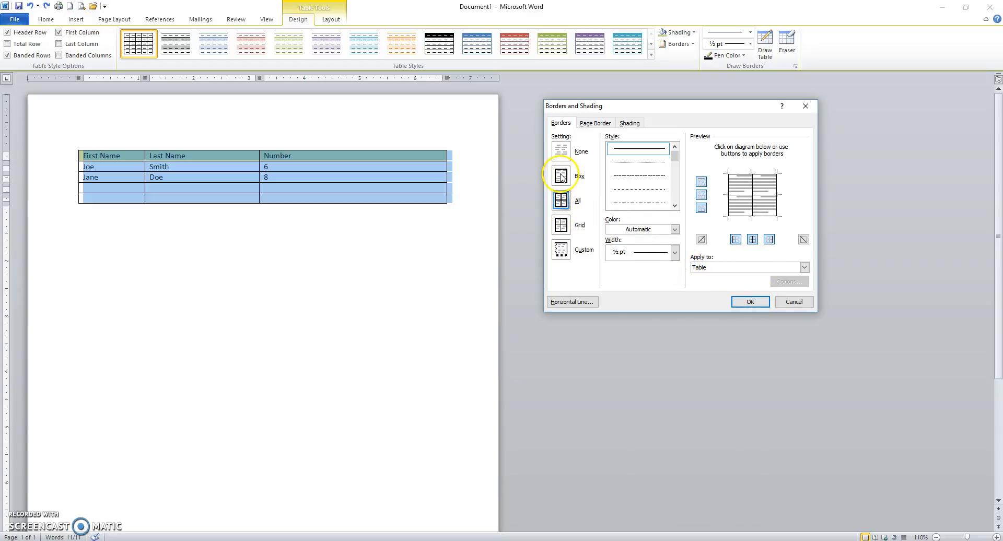
{"action": "left_click", "coordinate": [675, 205]}
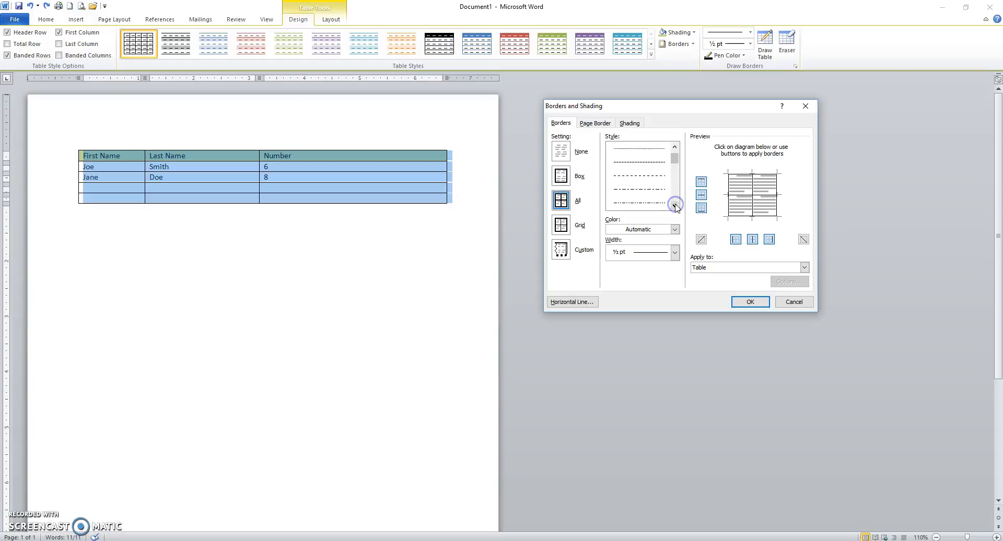
{"action": "left_click", "coordinate": [675, 205]}
{"action": "left_click", "coordinate": [675, 205]}
{"action": "left_click", "coordinate": [647, 178]}
{"action": "left_click", "coordinate": [743, 216]}
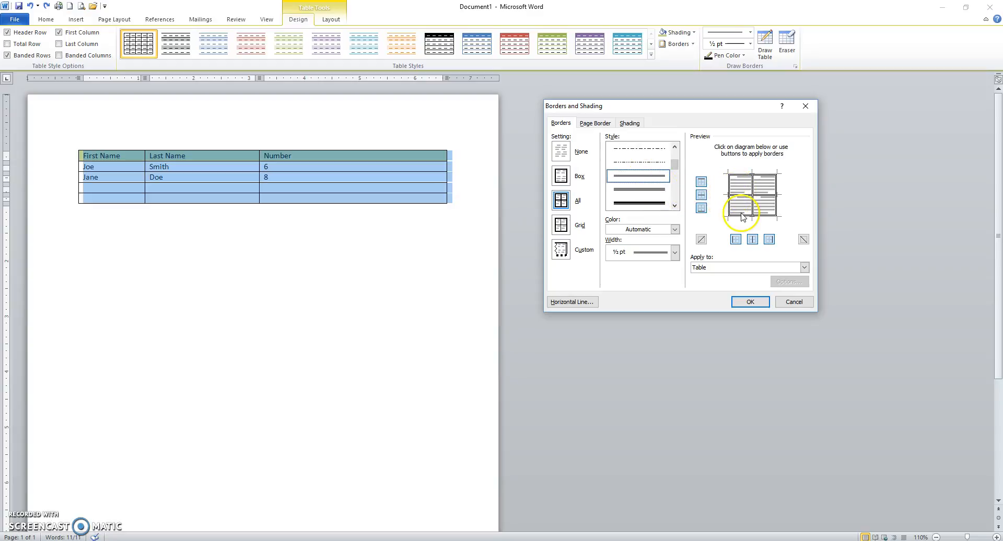
Set the border colour to the darkest theme red and apply the borders to the table
{"action": "left_click", "coordinate": [675, 230]}
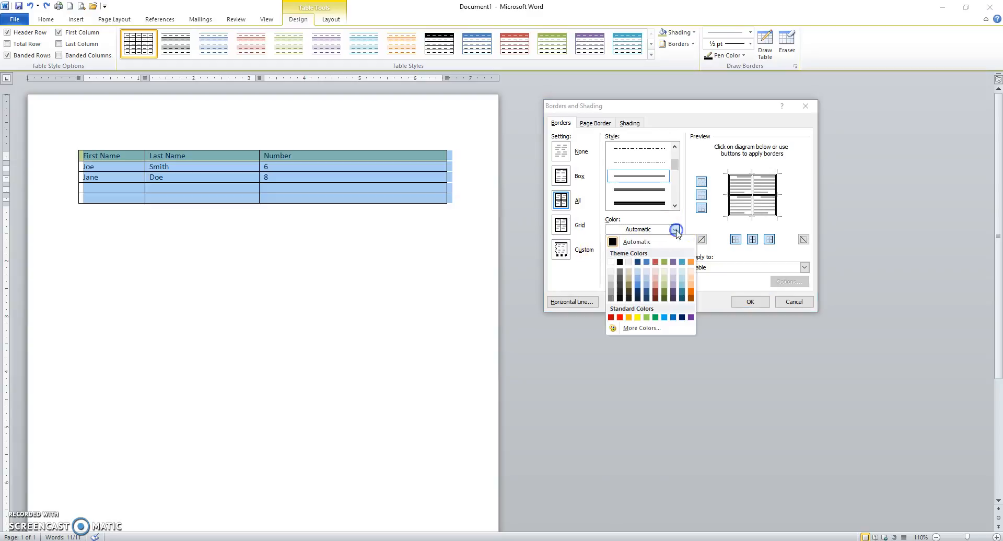
{"action": "left_click", "coordinate": [655, 298]}
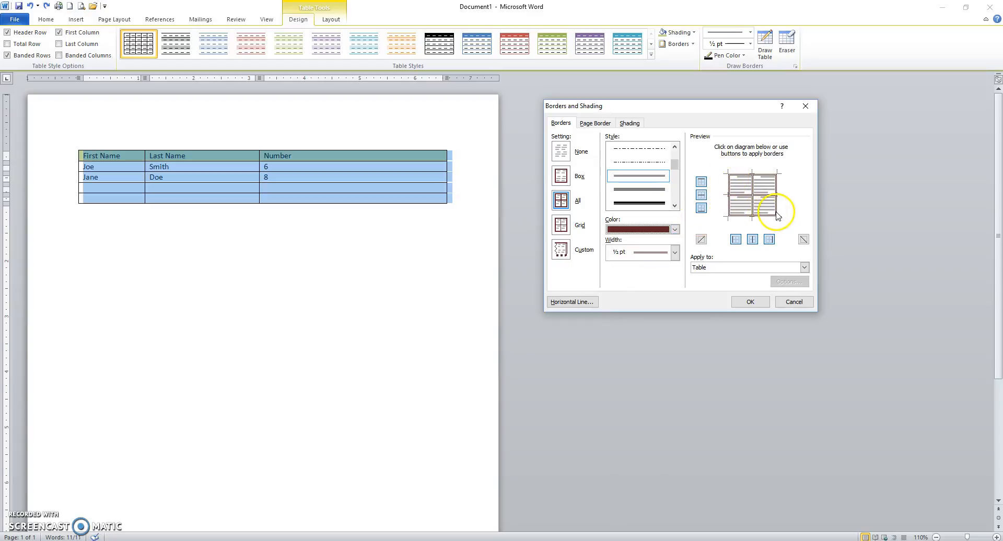
{"action": "left_click", "coordinate": [742, 303]}
{"action": "left_click", "coordinate": [418, 331]}
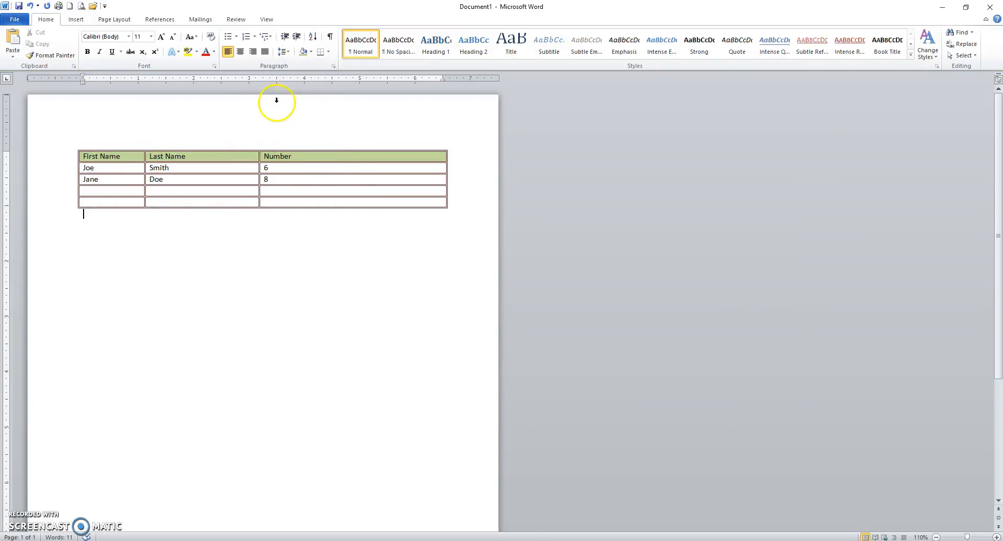
Show the table layout tools and view the options for selecting a cell, column, row or table
{"action": "left_click", "coordinate": [138, 166]}
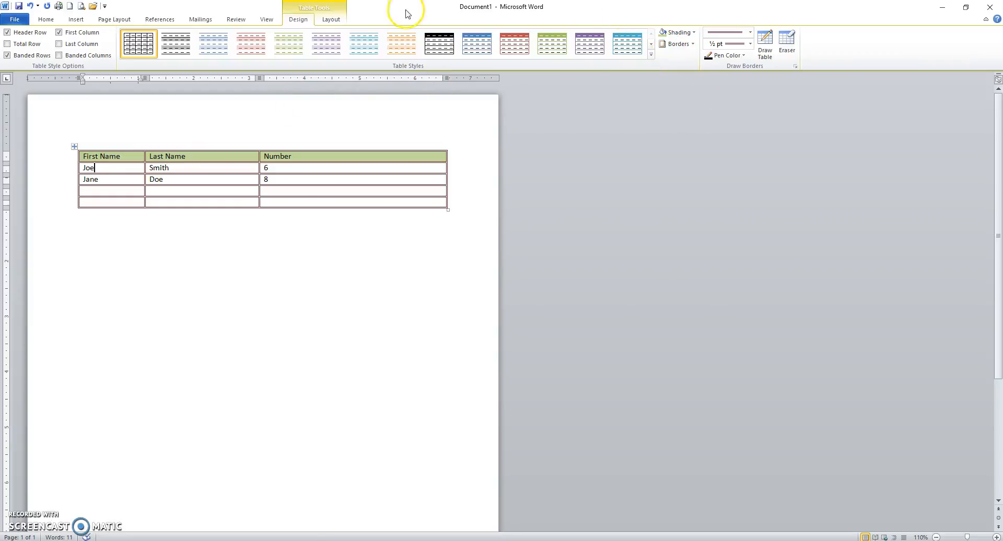
{"action": "left_click", "coordinate": [332, 19]}
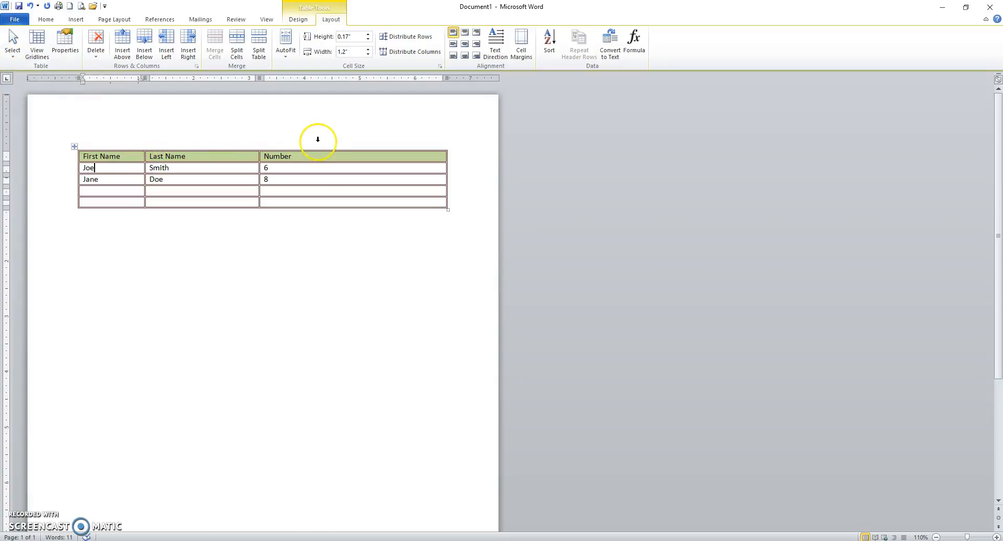
{"action": "left_click", "coordinate": [11, 54]}
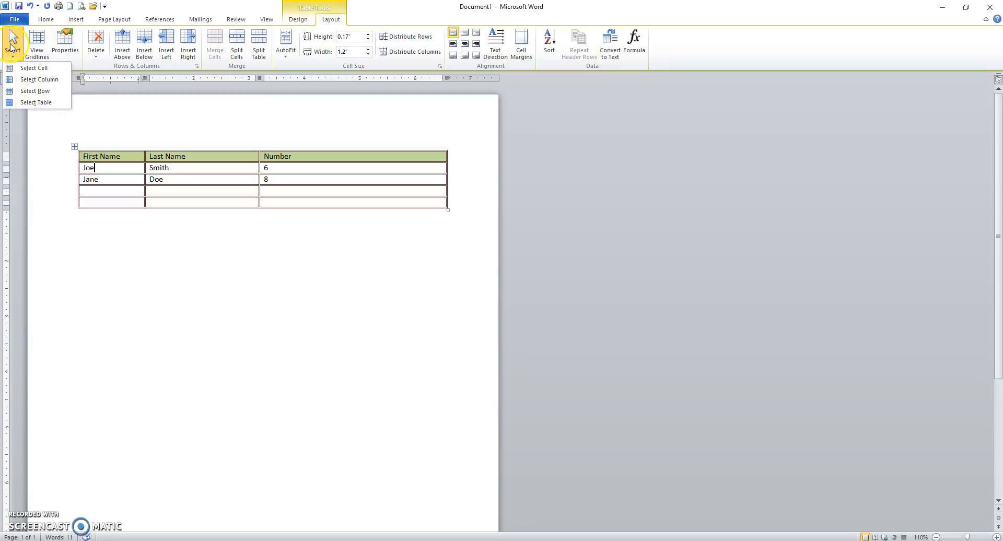
{"action": "left_click", "coordinate": [109, 92]}
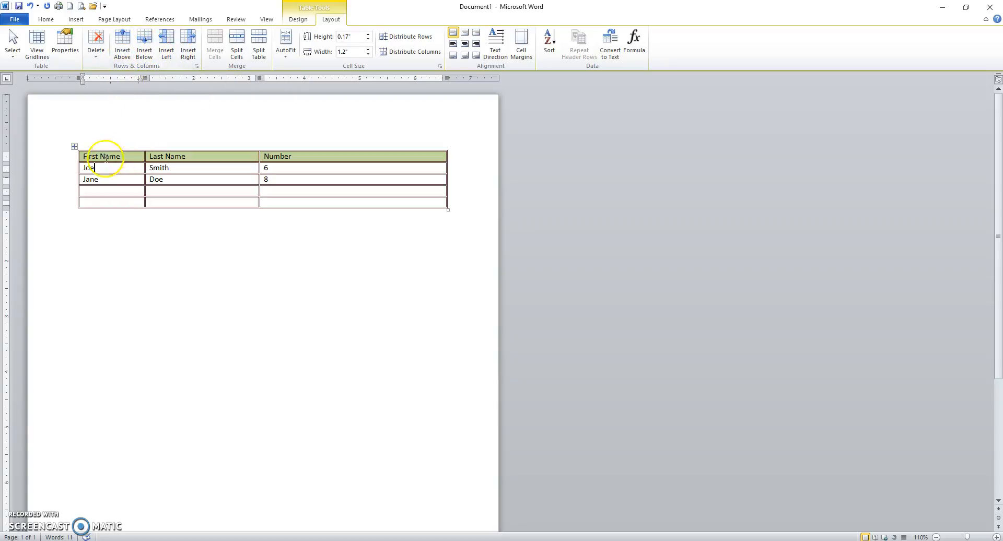
Select the table's first two rows and view the options for inserting rows and columns
{"action": "left_click_drag", "start_coordinate": [52, 158], "coordinate": [55, 172]}
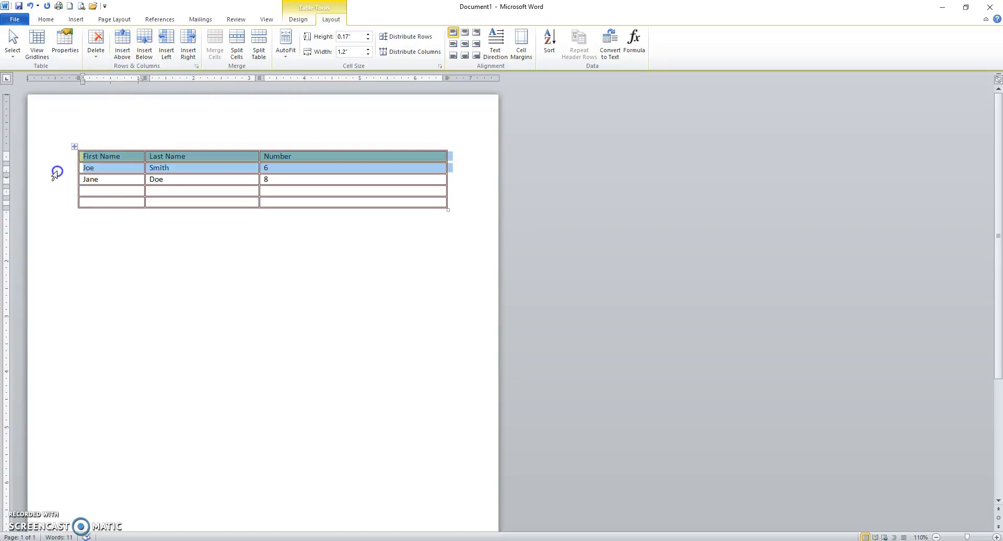
{"action": "right_click", "coordinate": [225, 166]}
{"action": "mouse_move", "coordinate": [284, 223]}
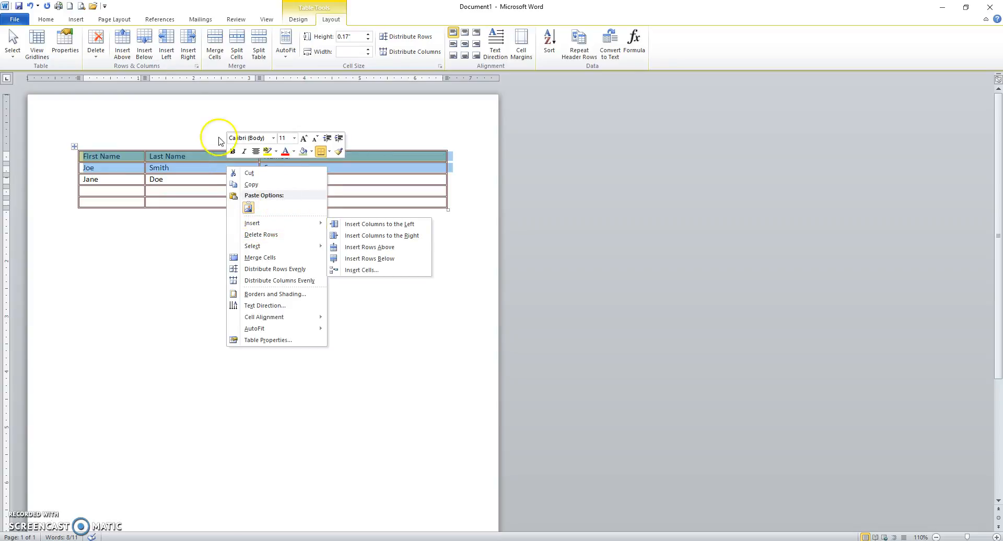
{"action": "left_click", "coordinate": [164, 110]}
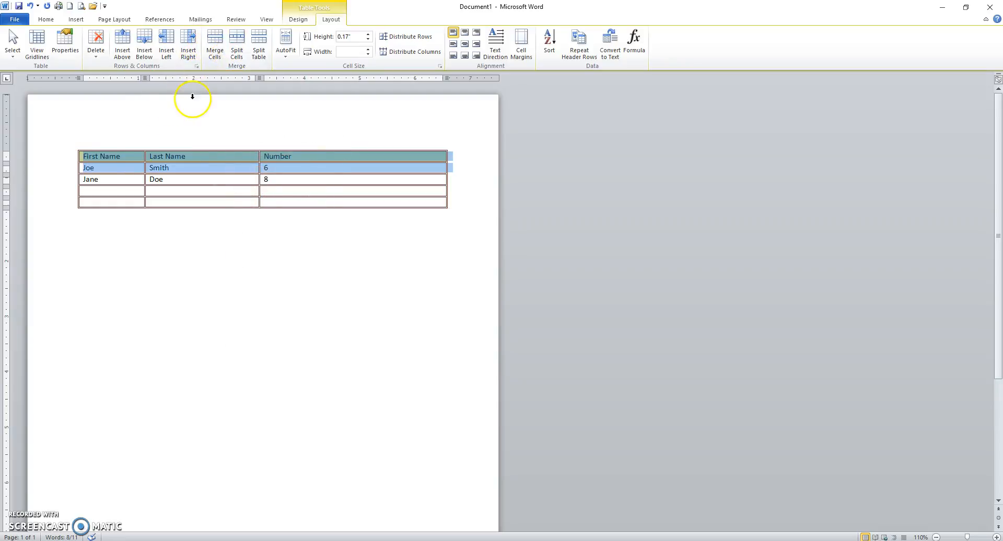
Merge all cells of the table's fourth row into one cell
{"action": "left_click", "coordinate": [62, 192]}
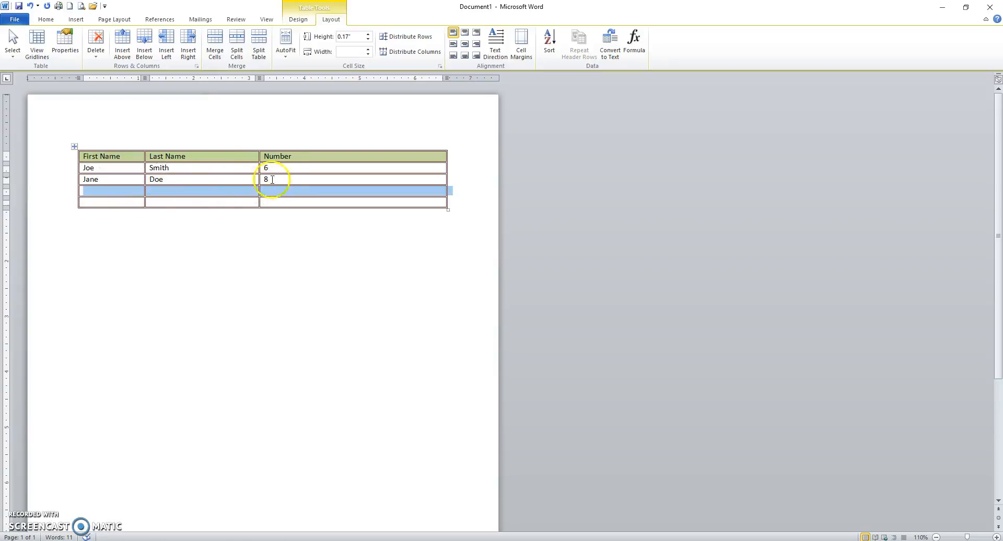
{"action": "left_click", "coordinate": [213, 45]}
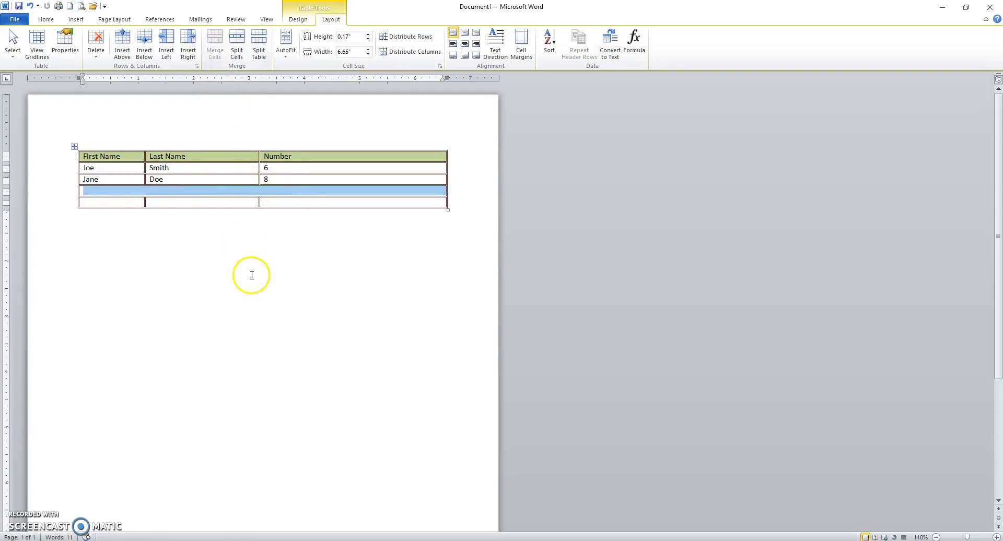
{"action": "left_click", "coordinate": [245, 250]}
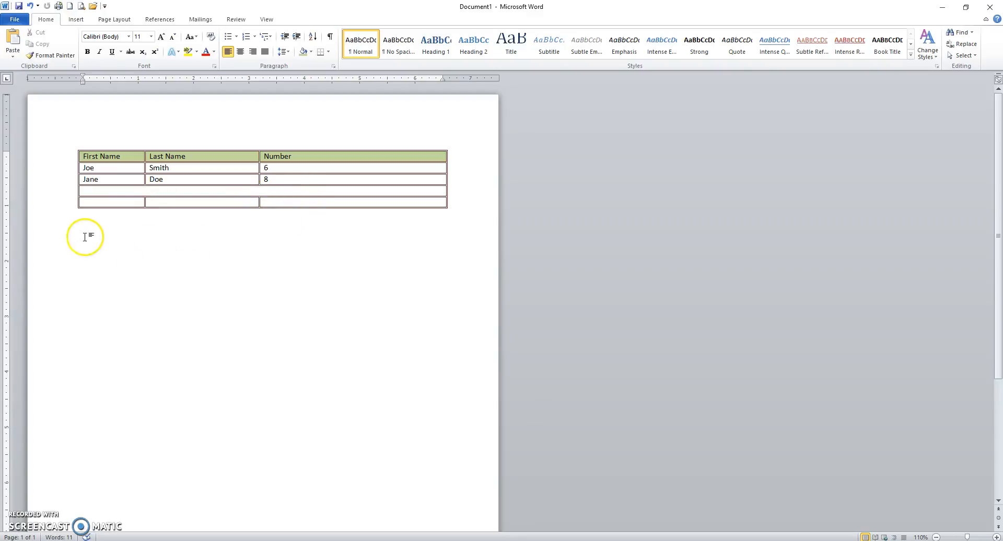
Split the first cell of the table's last row into 2 columns and 1 row
{"action": "left_click", "coordinate": [79, 206]}
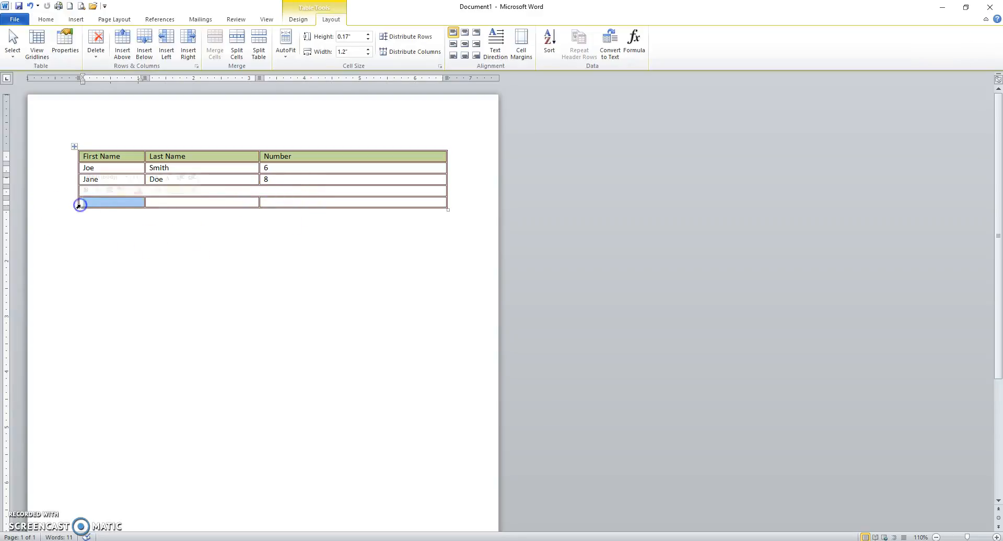
{"action": "left_click", "coordinate": [237, 52]}
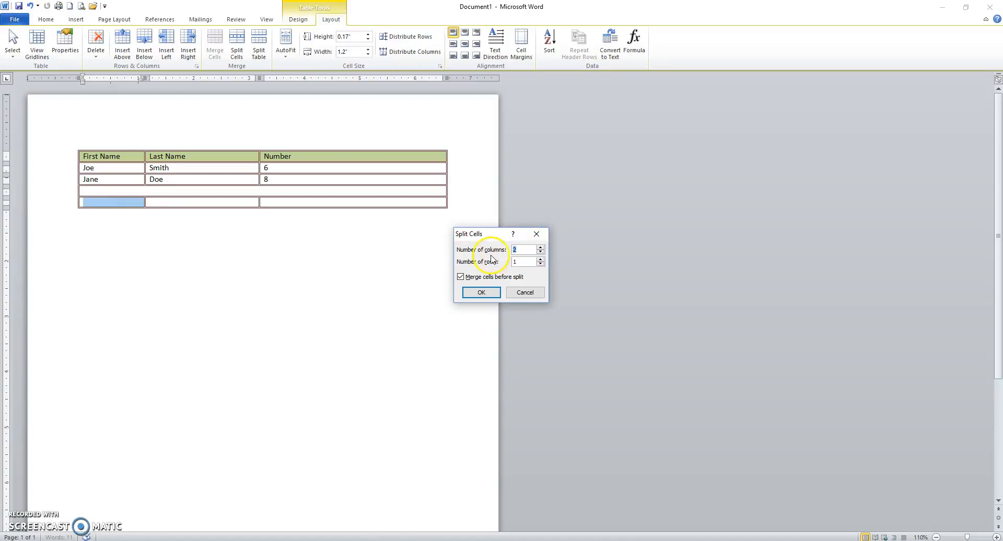
{"action": "left_click", "coordinate": [478, 294]}
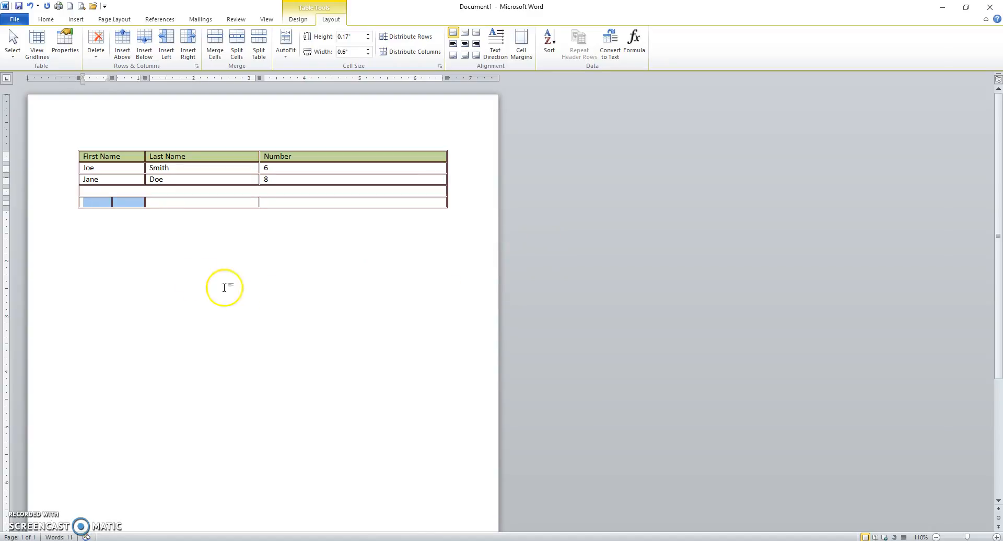
{"action": "left_click", "coordinate": [139, 242]}
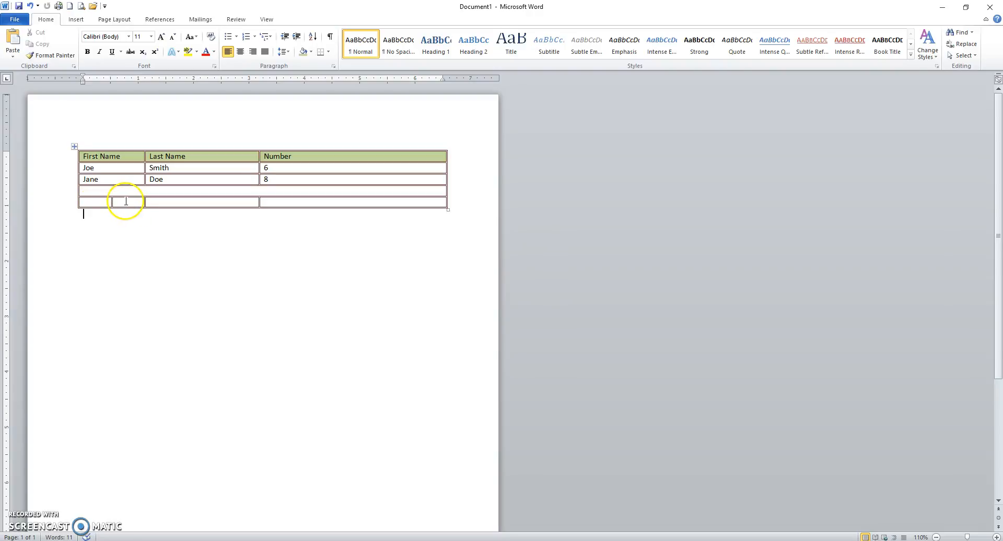
Try several cell alignments on the header row, finishing with its text centred horizontally and vertically
{"action": "left_click", "coordinate": [177, 190]}
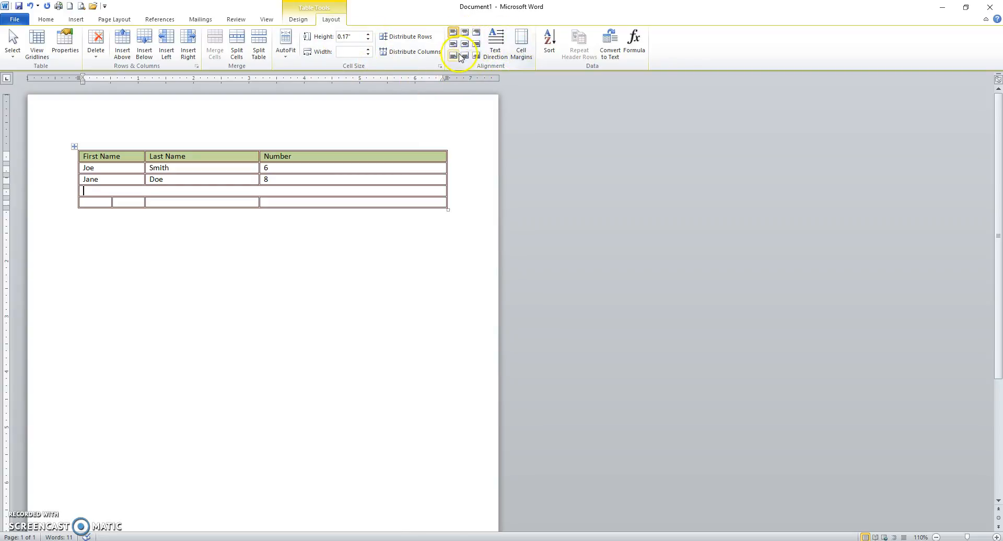
{"action": "left_click", "coordinate": [65, 157]}
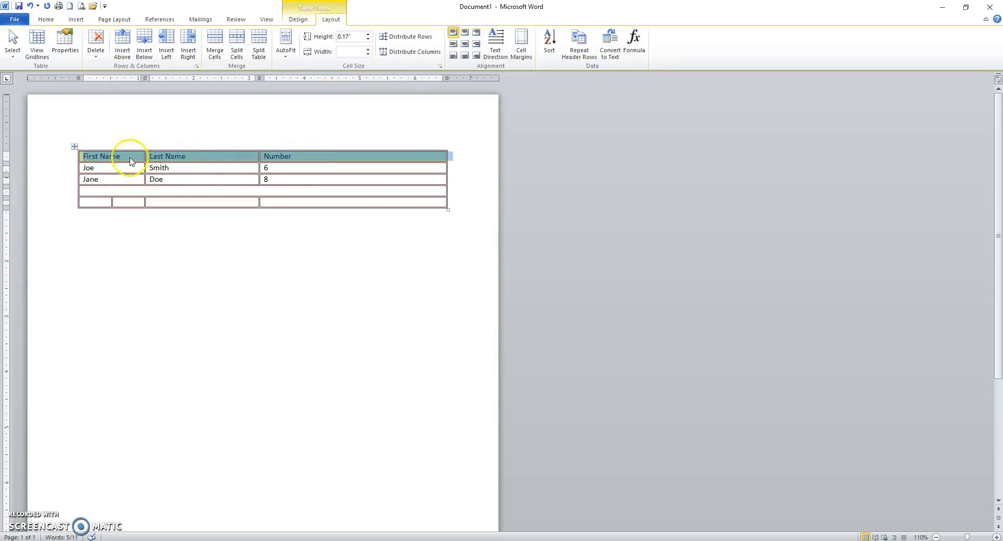
{"action": "left_click", "coordinate": [465, 44]}
{"action": "left_click", "coordinate": [476, 56]}
{"action": "left_click", "coordinate": [476, 32]}
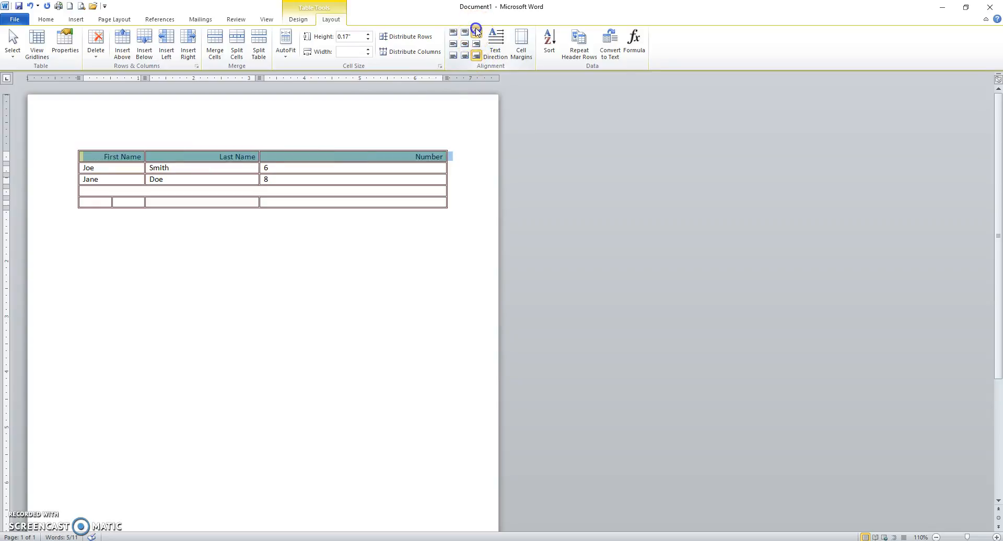
{"action": "left_click", "coordinate": [453, 32]}
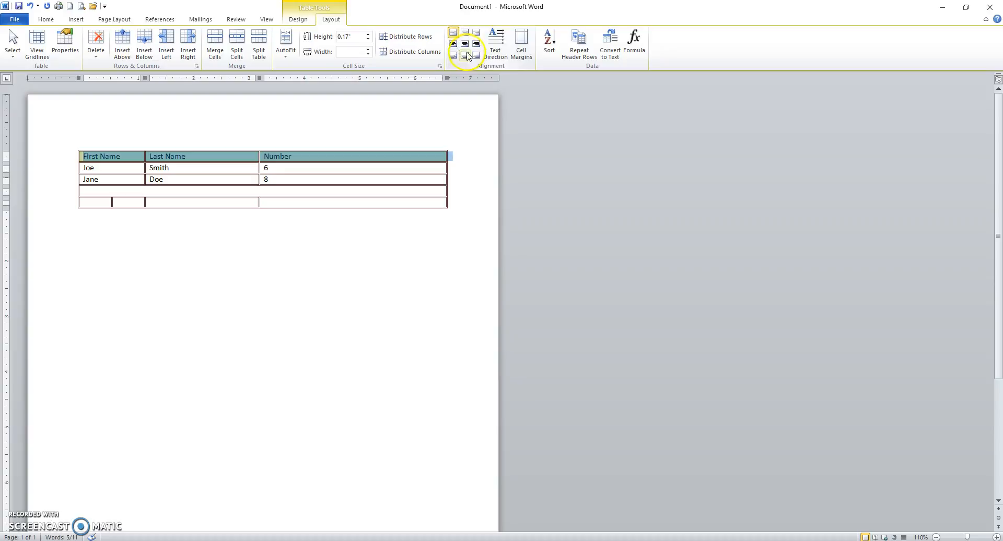
{"action": "left_click", "coordinate": [465, 45]}
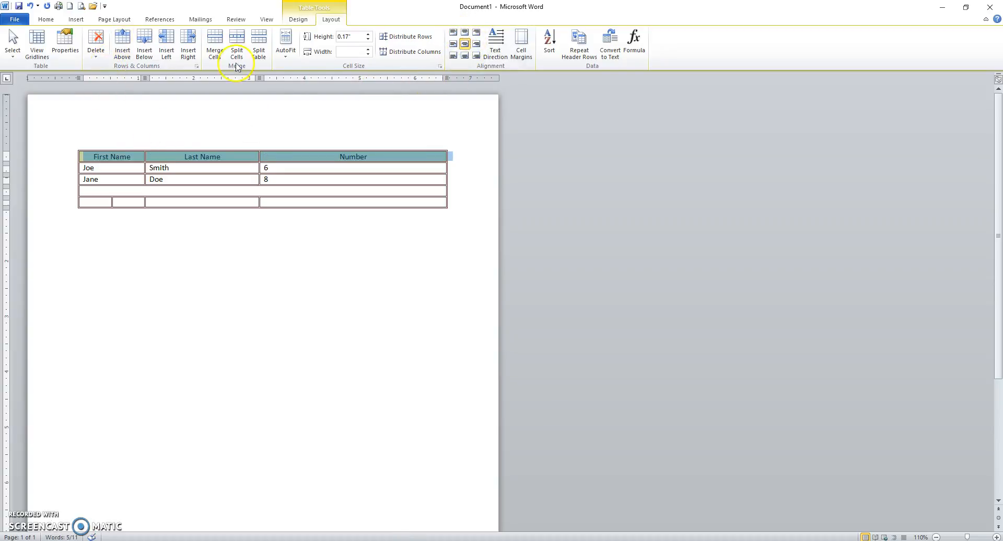